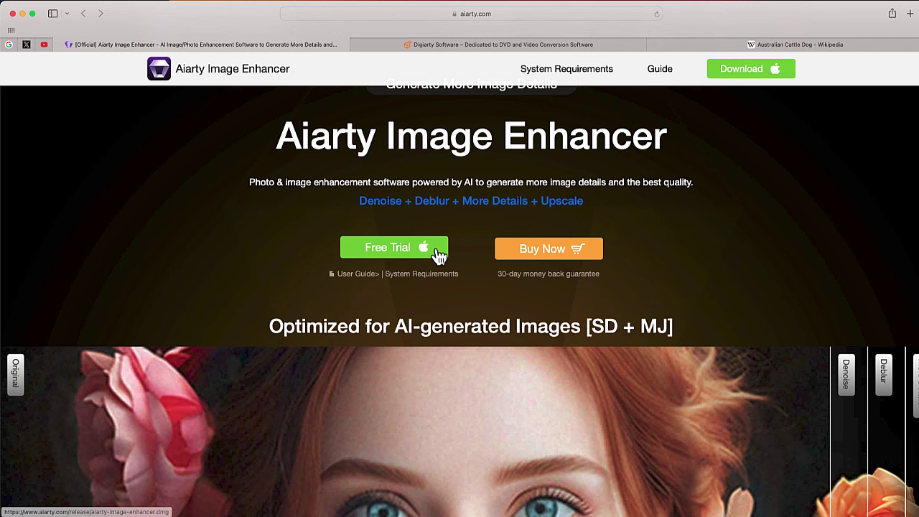
# Step: Switch Safari from the Aiarty page to the Digiarty Software tab
pyautogui.click(445, 46)
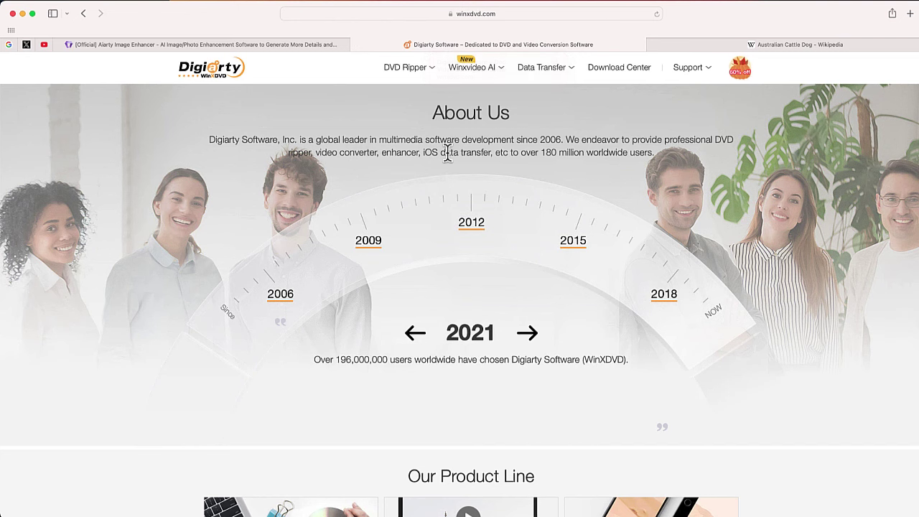
# Step: Scroll the Digiarty page down to Contact Us and back up to About Us
pyautogui.scroll(-3, 466, 201)
pyautogui.scroll(-5, 466, 201)
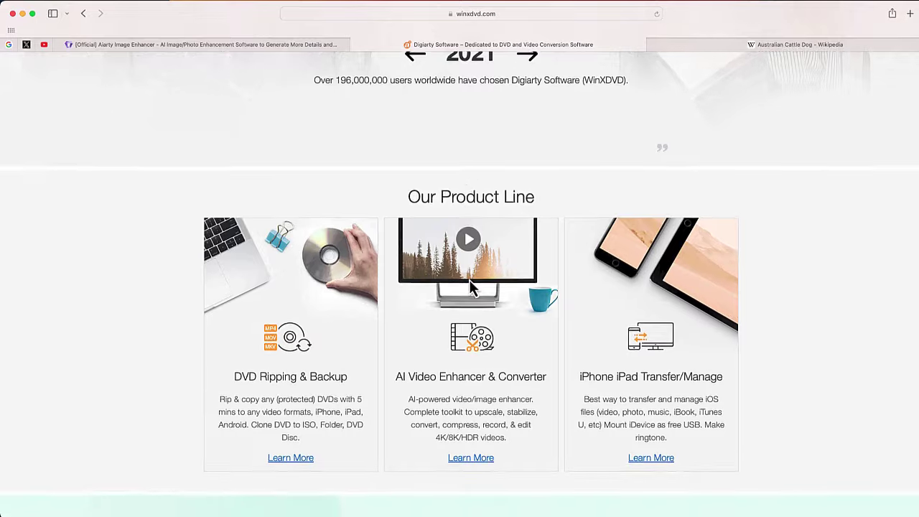
pyautogui.scroll(-8, 470, 287)
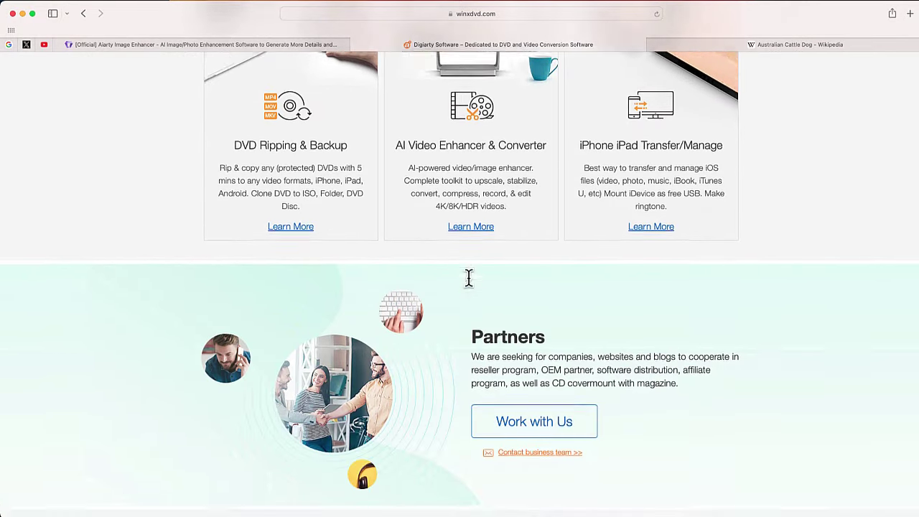
pyautogui.scroll(-10, 471, 287)
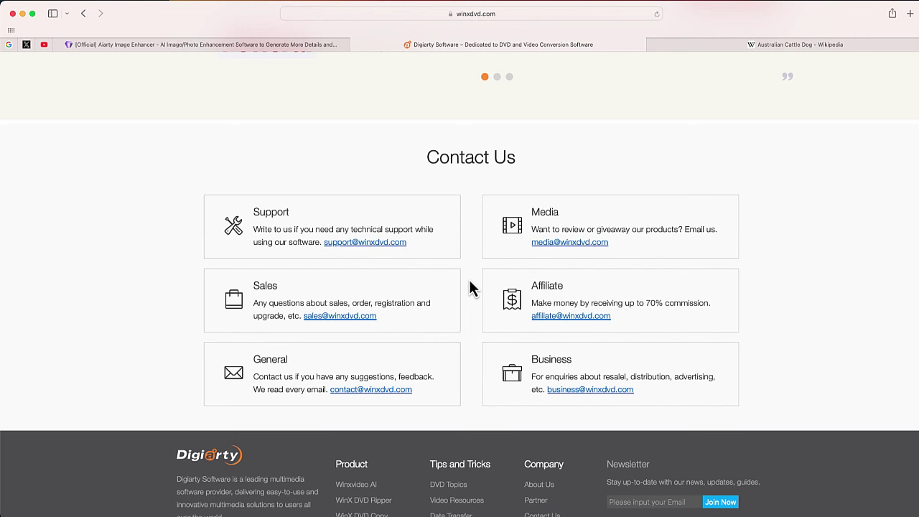
pyautogui.scroll(3, 472, 288)
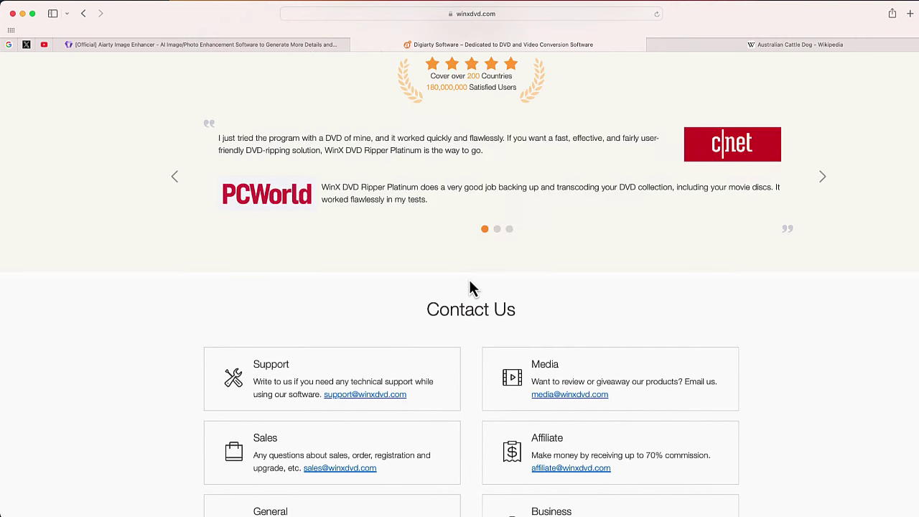
pyautogui.scroll(8, 470, 288)
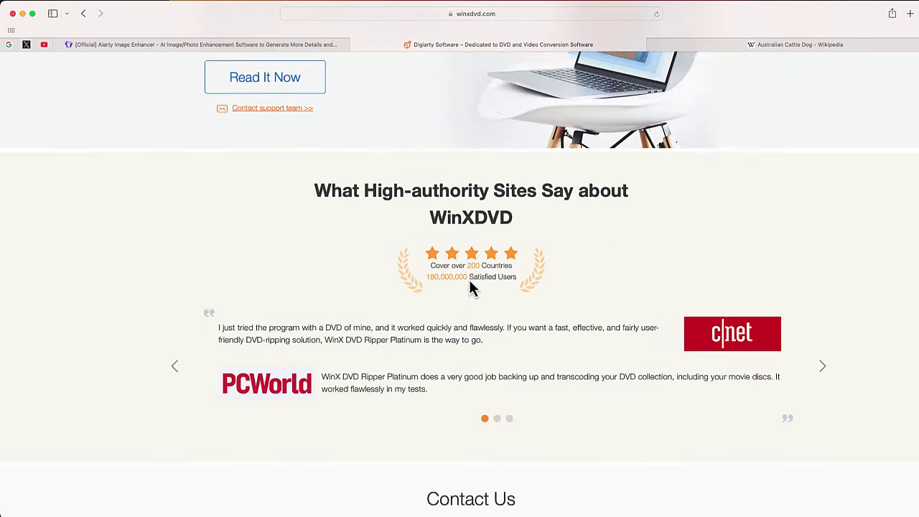
pyautogui.scroll(10, 471, 288)
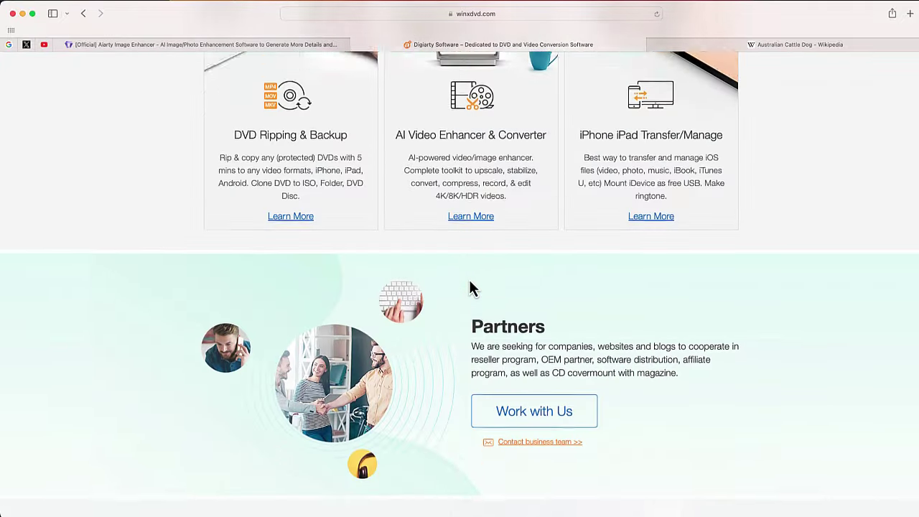
pyautogui.scroll(6, 471, 284)
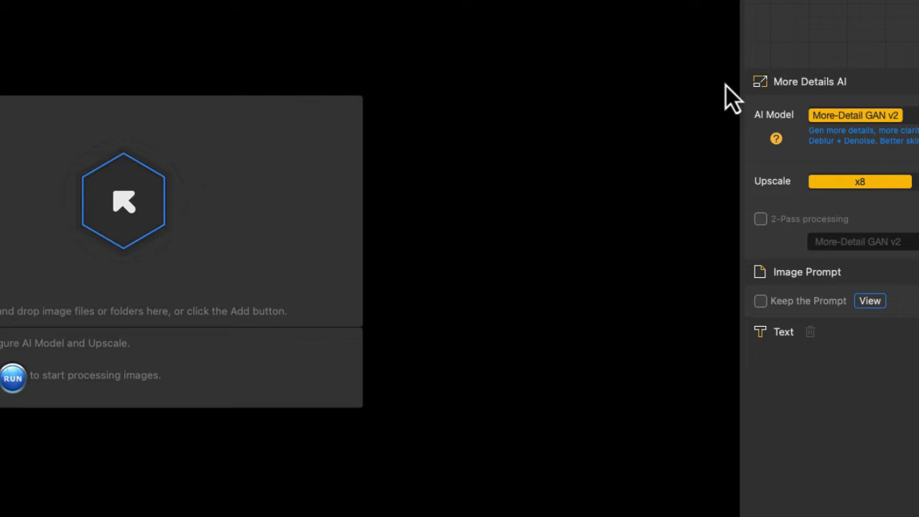
# Step: Try the More-Detail GAN v2, Smooth Diff v2 and Real-Photo v3 AI models in turn
pyautogui.click(832, 117)
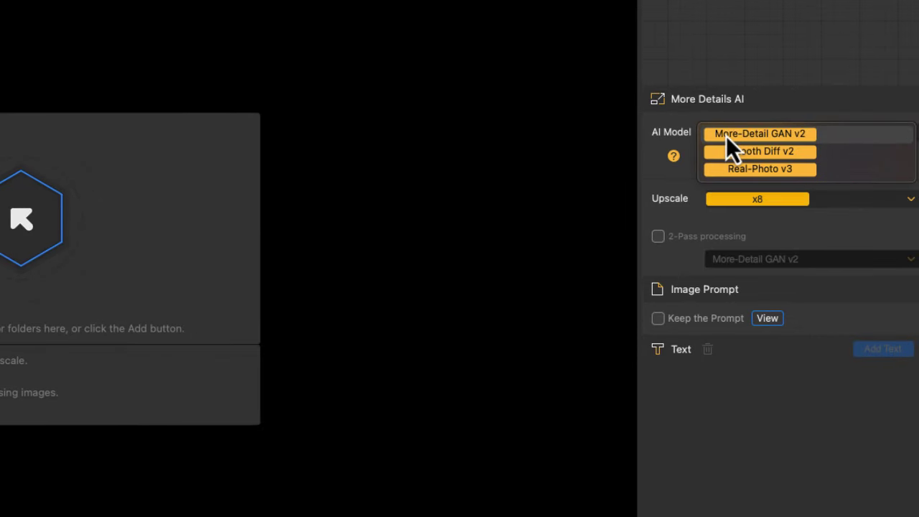
pyautogui.click(726, 135)
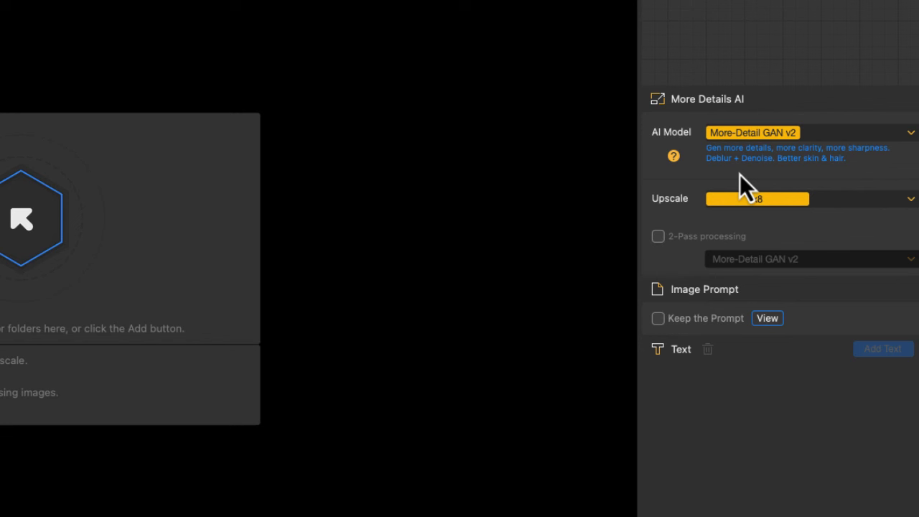
pyautogui.click(739, 135)
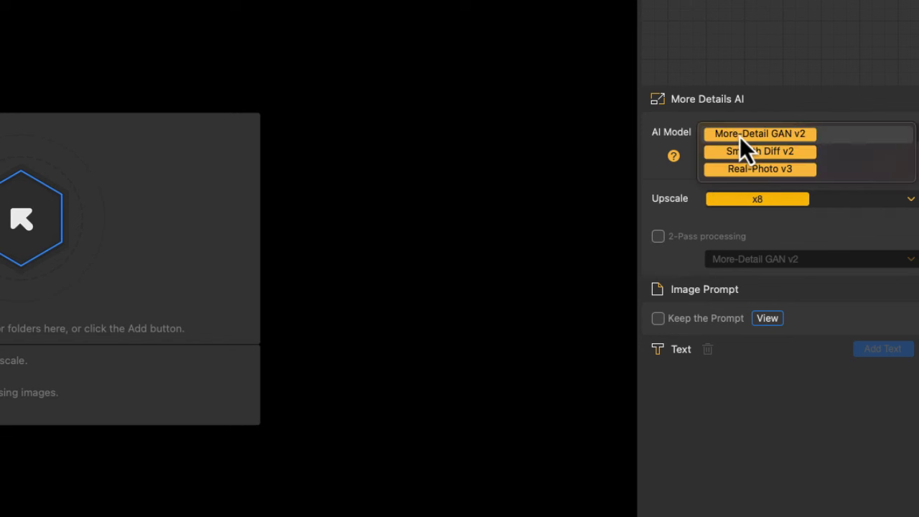
pyautogui.click(733, 155)
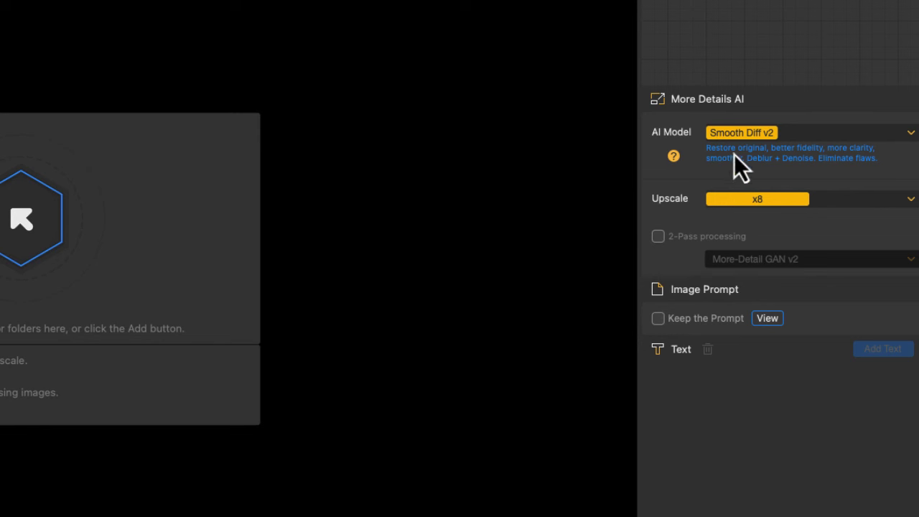
pyautogui.click(737, 136)
pyautogui.click(739, 155)
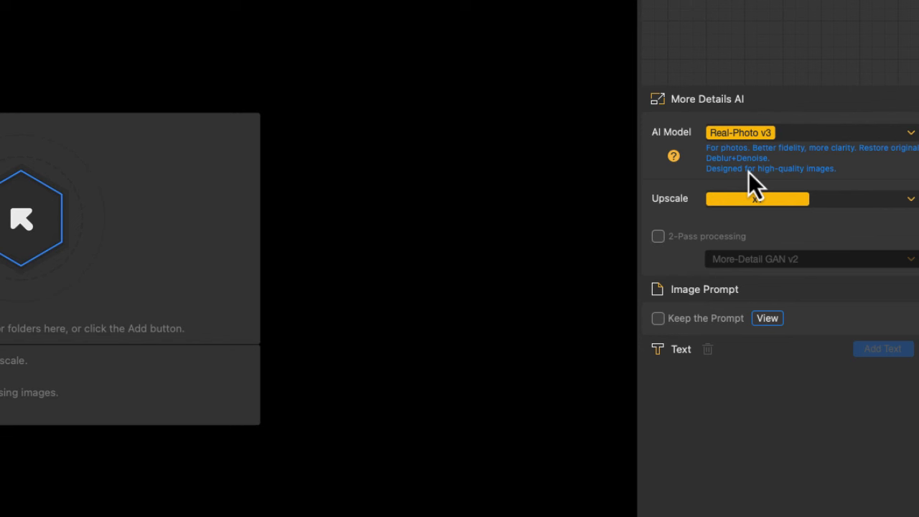
pyautogui.click(743, 136)
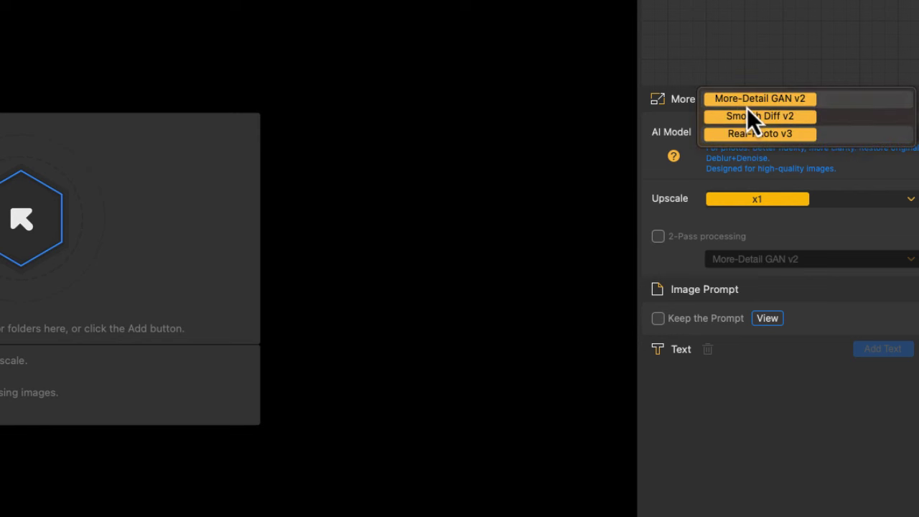
pyautogui.click(744, 104)
# Step: Select Real-Photo v3 as the AI model with an x2 upscale factor
pyautogui.click(747, 198)
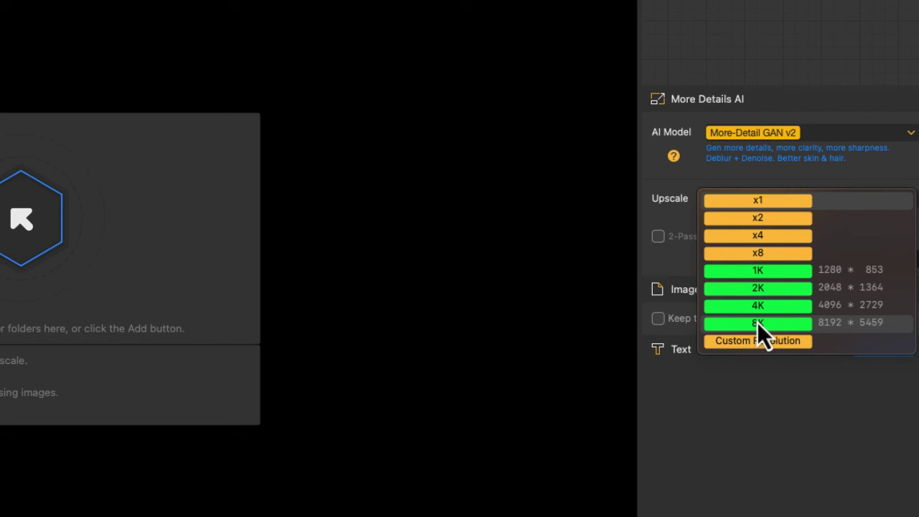
pyautogui.click(739, 135)
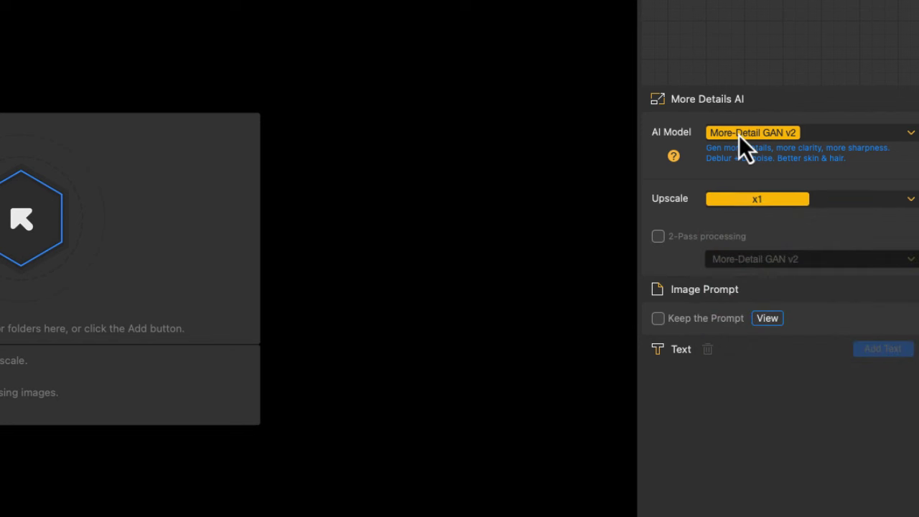
pyautogui.click(746, 135)
pyautogui.click(748, 169)
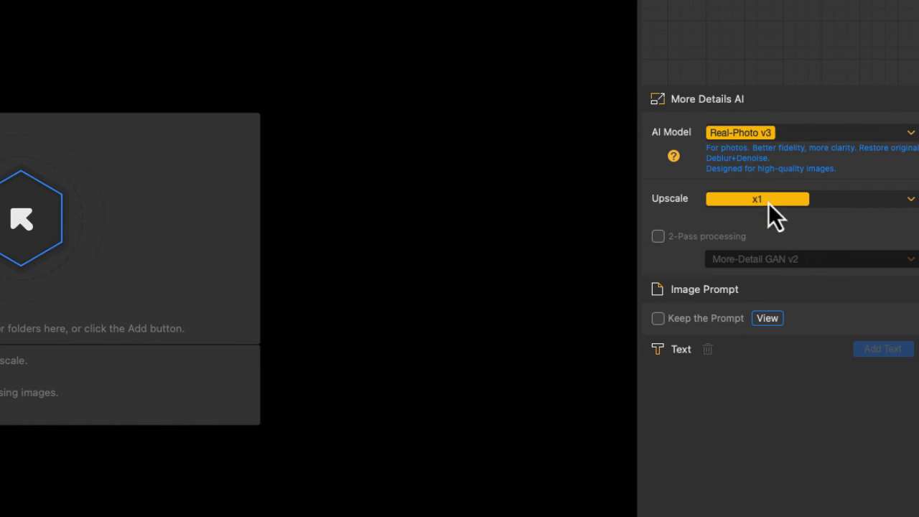
pyautogui.click(763, 201)
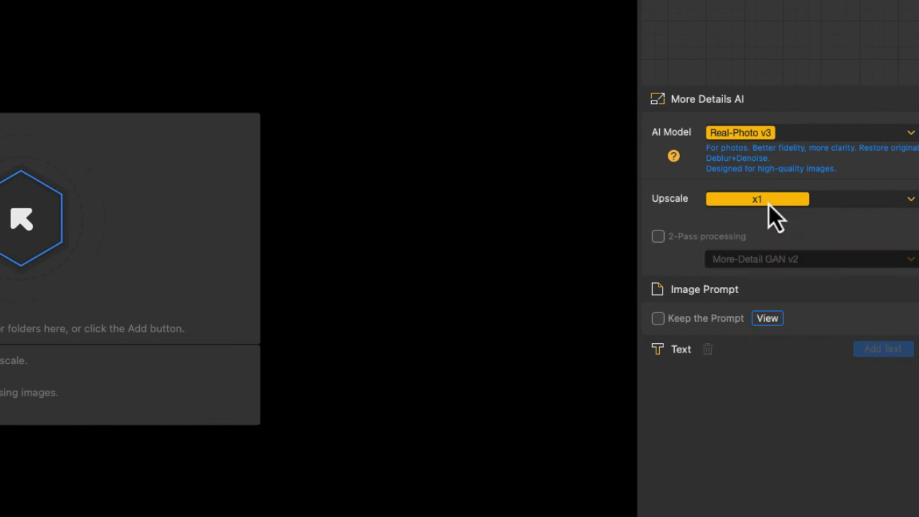
pyautogui.click(767, 201)
pyautogui.click(768, 205)
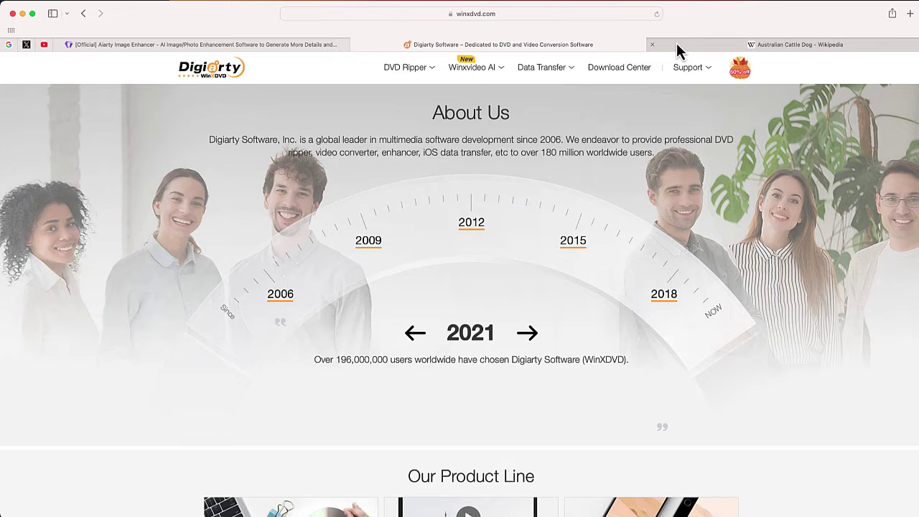
# Step: Open the Australian Cattle Dog article's puppy photo full-screen with its file details shown
pyautogui.click(677, 45)
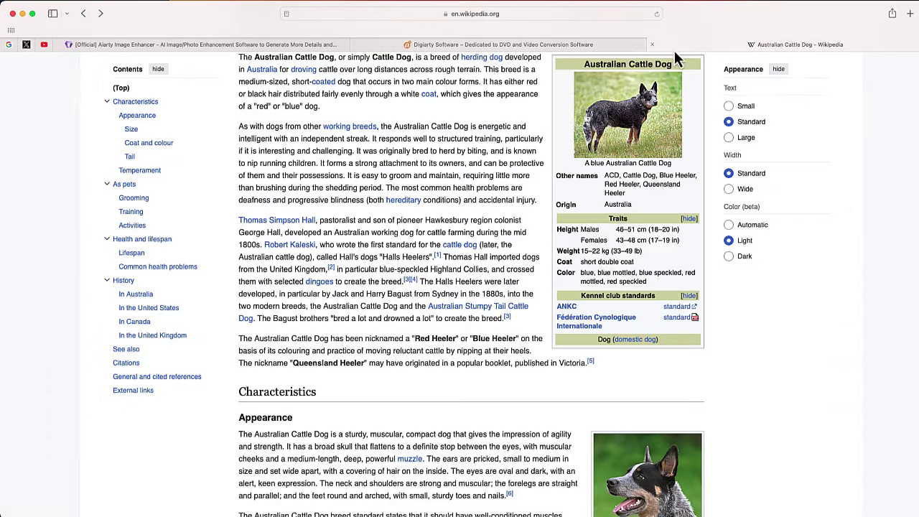
pyautogui.scroll(5, 523, 267)
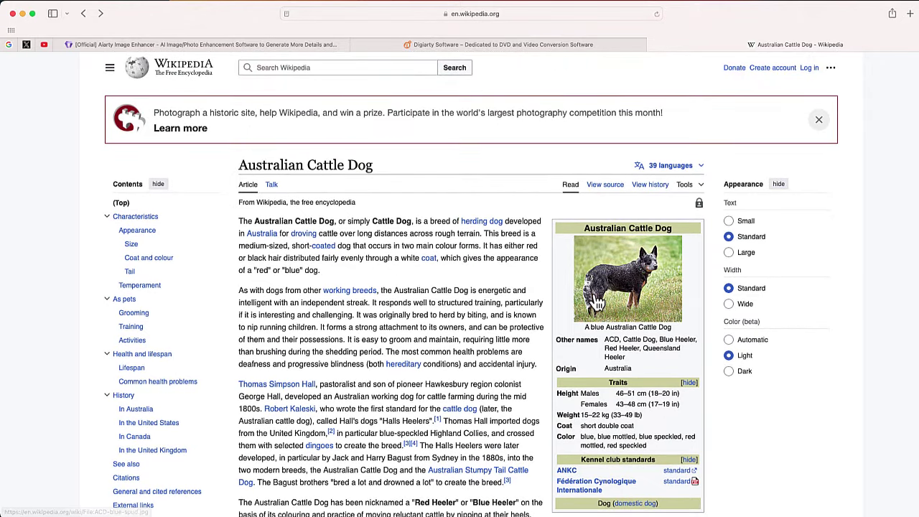
pyautogui.scroll(-8, 590, 306)
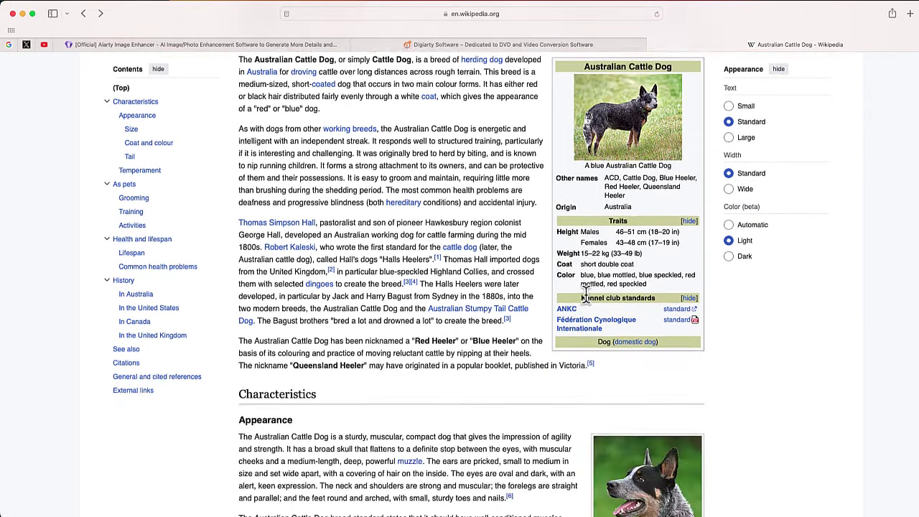
pyautogui.scroll(-7, 587, 305)
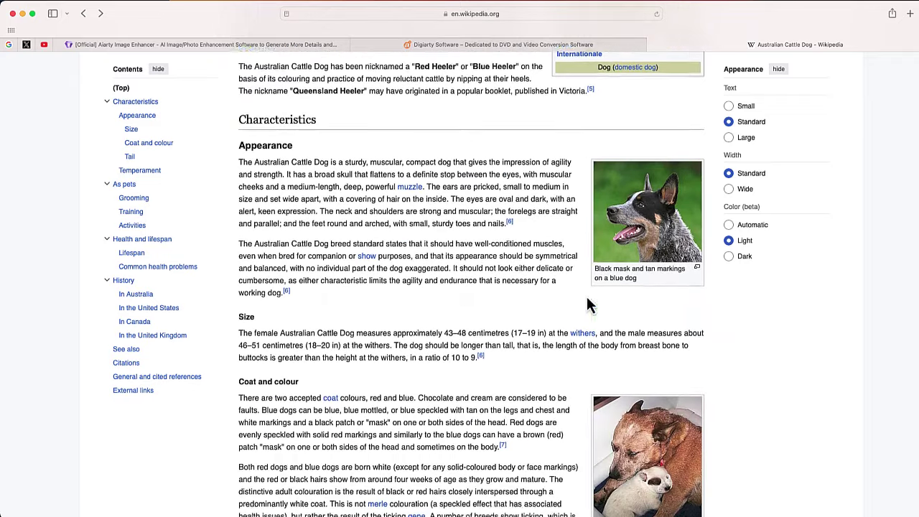
pyautogui.click(629, 376)
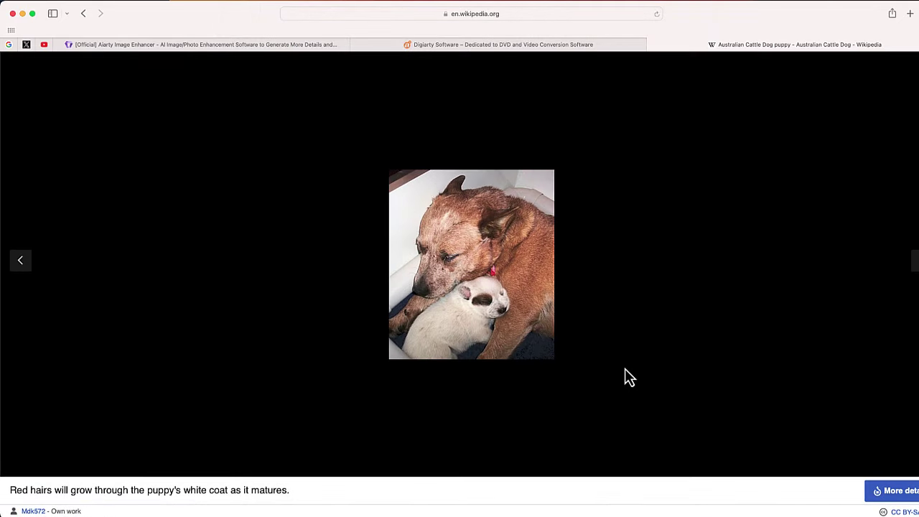
pyautogui.click(509, 435)
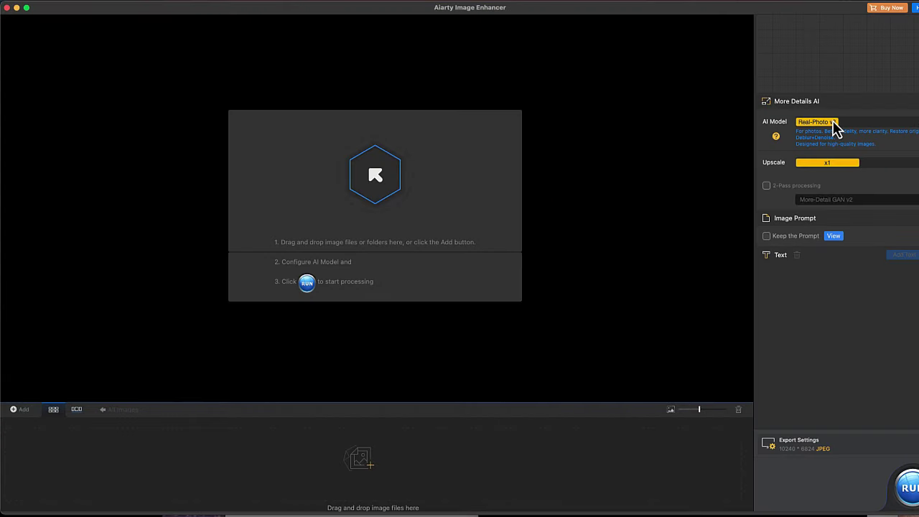
# Step: Keep Real-Photo v3 as the model and open the soldier-with-cattle-dog photo full-screen
pyautogui.click(833, 123)
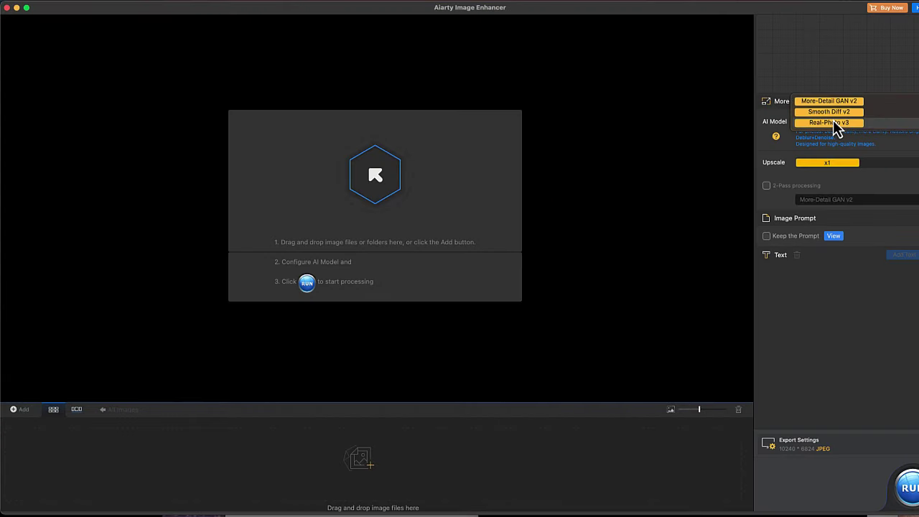
pyautogui.click(834, 122)
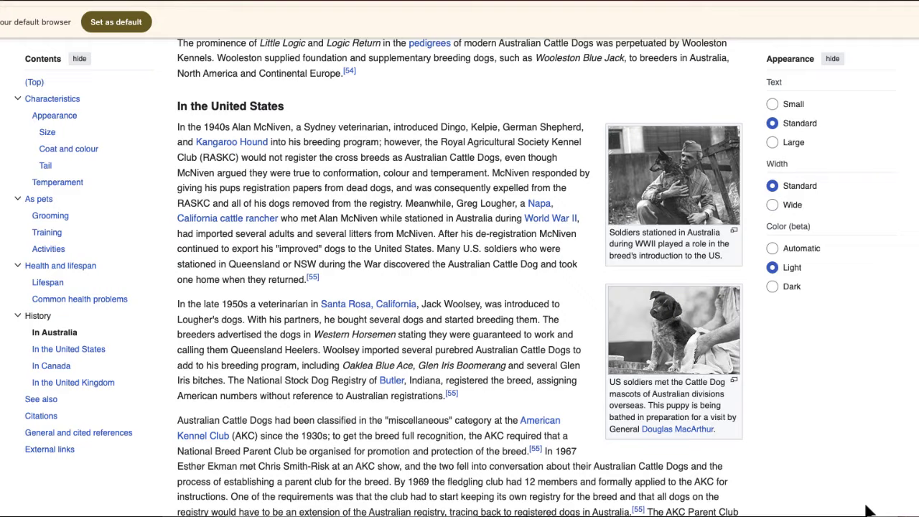
pyautogui.click(683, 216)
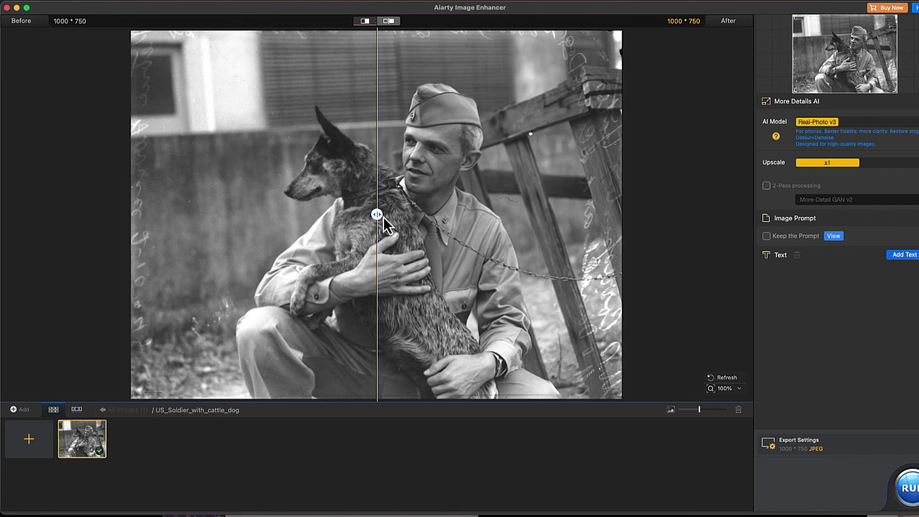
pyautogui.moveTo(377, 216); pyautogui.dragTo(626, 246)
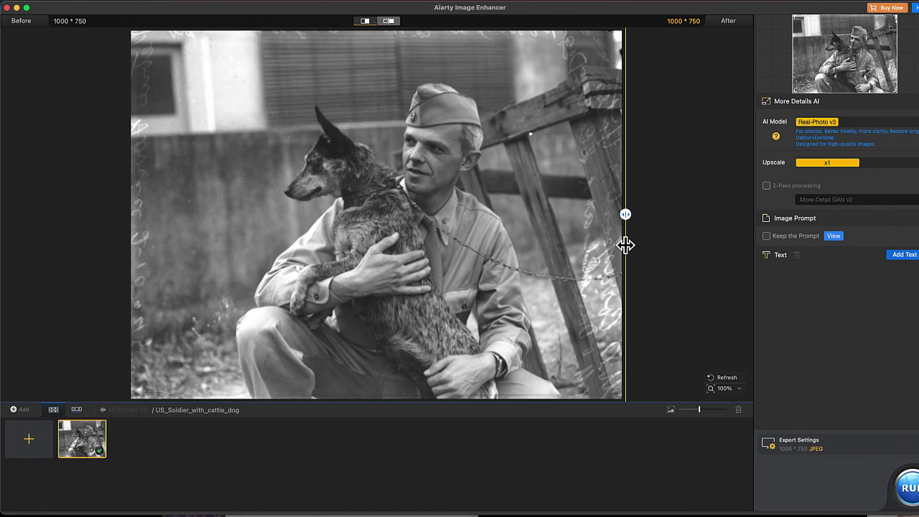
pyautogui.moveTo(625, 245); pyautogui.dragTo(399, 300)
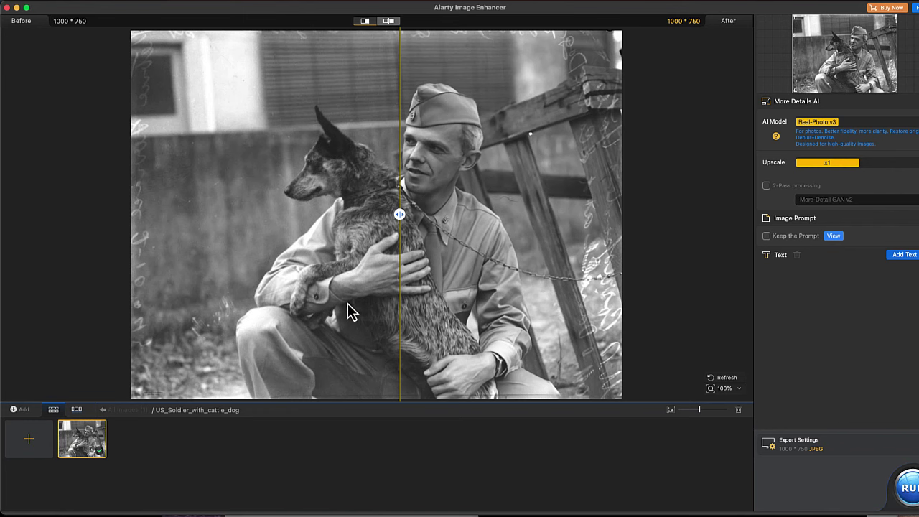
pyautogui.scroll(5, 347, 303)
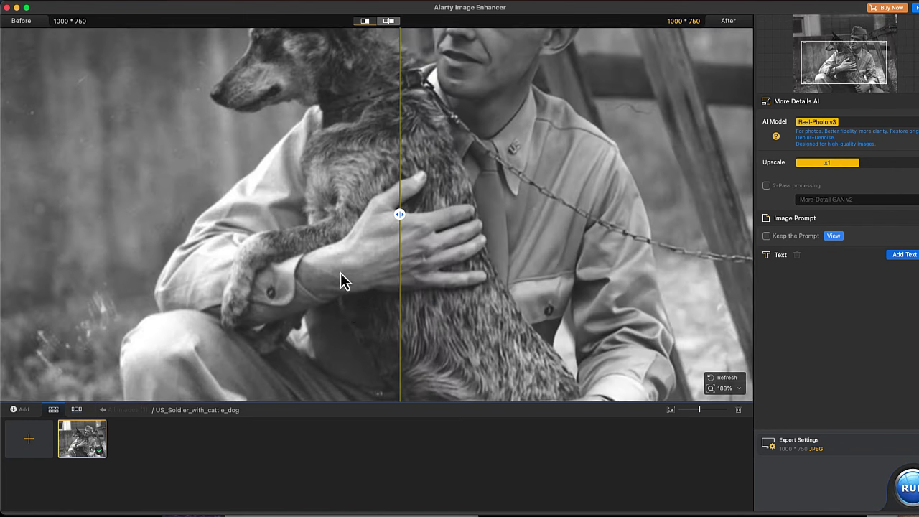
pyautogui.scroll(4, 340, 265)
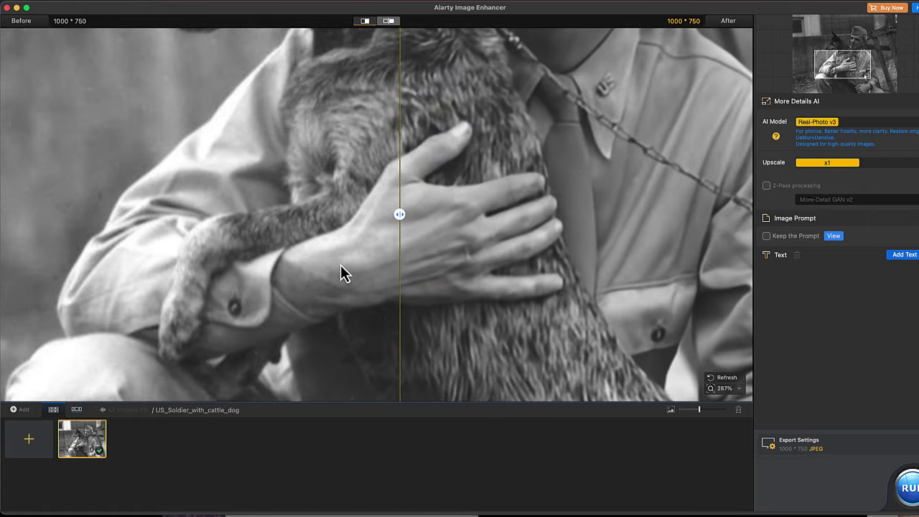
pyautogui.moveTo(397, 214); pyautogui.dragTo(503, 239)
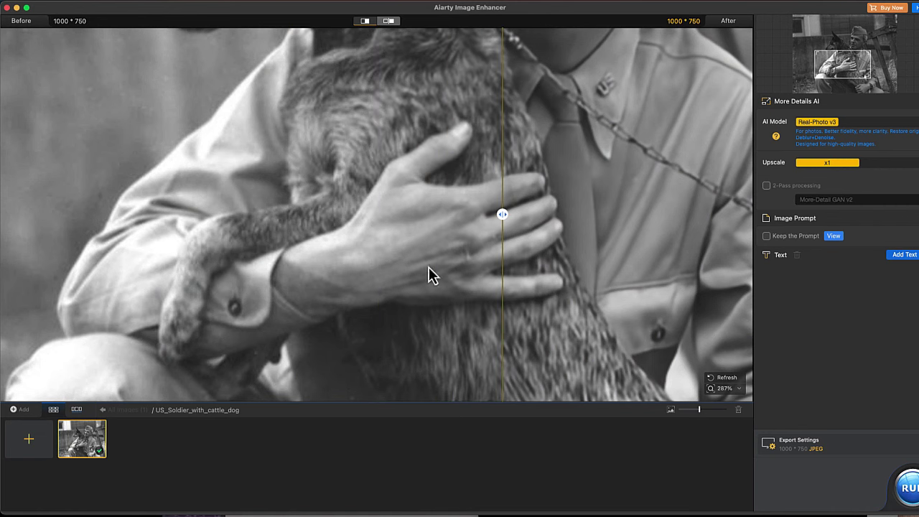
pyautogui.scroll(-2, 175, 253)
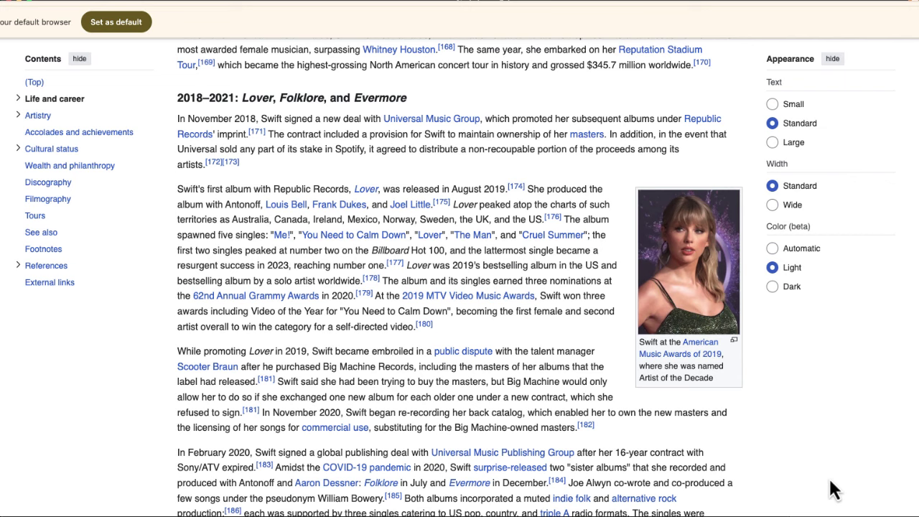
# Step: Open the portrait photo full-size and compare its original and enhanced halves
pyautogui.click(694, 300)
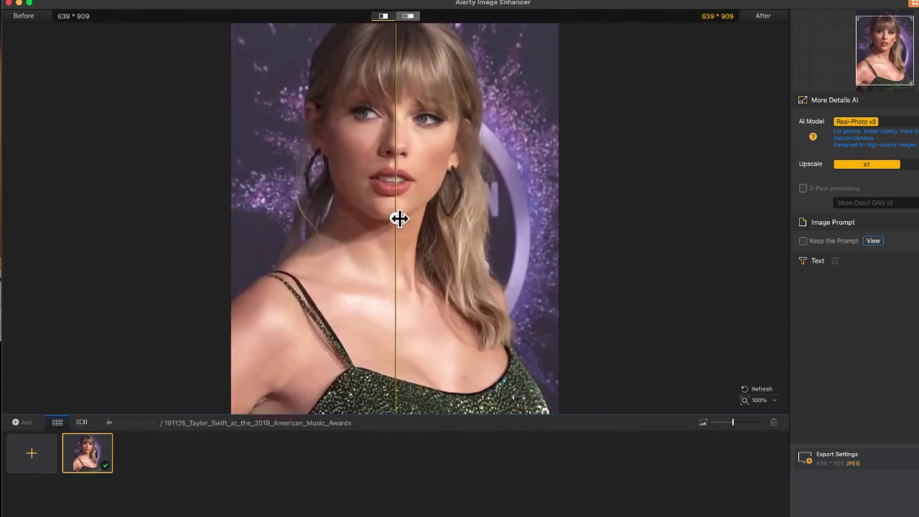
pyautogui.moveTo(399, 218)
pyautogui.mouseDown()
pyautogui.moveTo(316, 215)
pyautogui.moveTo(570, 239)
pyautogui.moveTo(249, 215)
pyautogui.moveTo(538, 220)
pyautogui.moveTo(319, 218)
pyautogui.moveTo(398, 217)
pyautogui.mouseUp()
pyautogui.scroll(5, 365, 293)
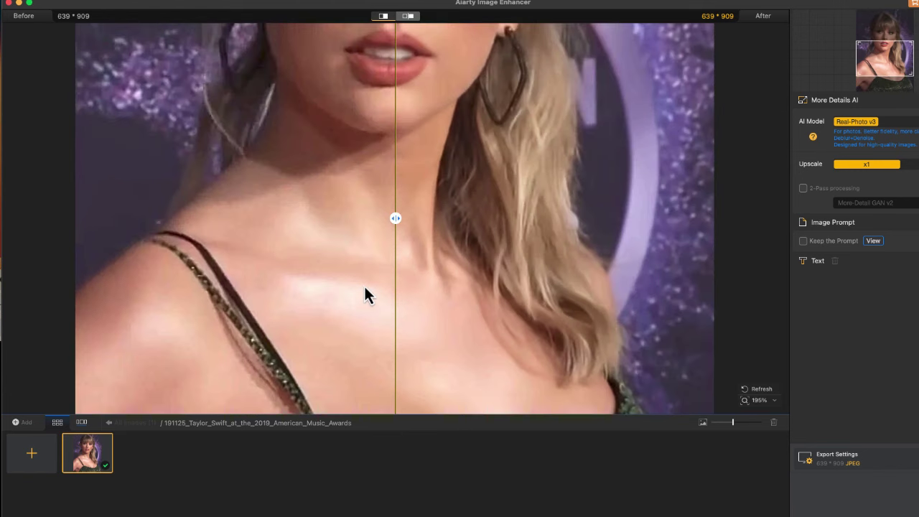
pyautogui.scroll(4, 364, 295)
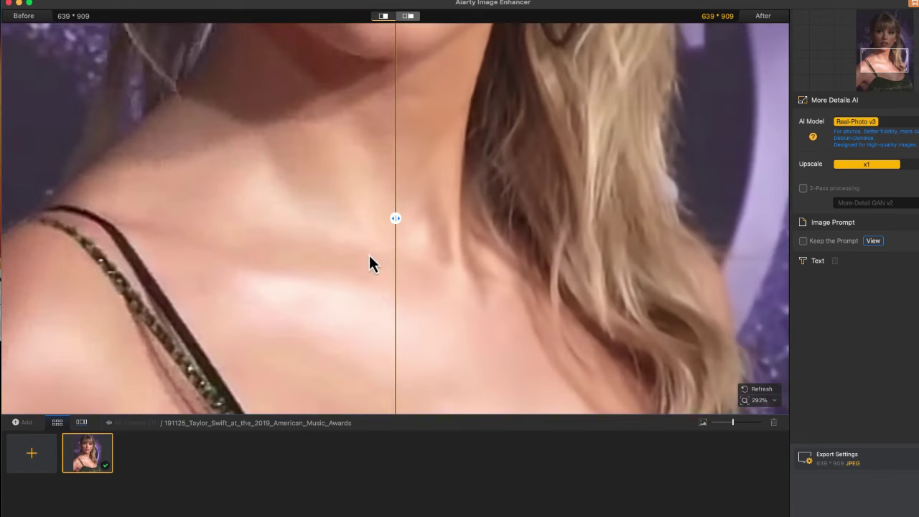
pyautogui.moveTo(395, 219)
pyautogui.mouseDown()
pyautogui.moveTo(707, 238)
pyautogui.moveTo(12, 215)
pyautogui.moveTo(616, 225)
pyautogui.moveTo(6, 218)
pyautogui.moveTo(602, 235)
pyautogui.moveTo(128, 212)
pyautogui.moveTo(427, 220)
pyautogui.moveTo(407, 218)
pyautogui.mouseUp()
pyautogui.scroll(-5, 390, 233)
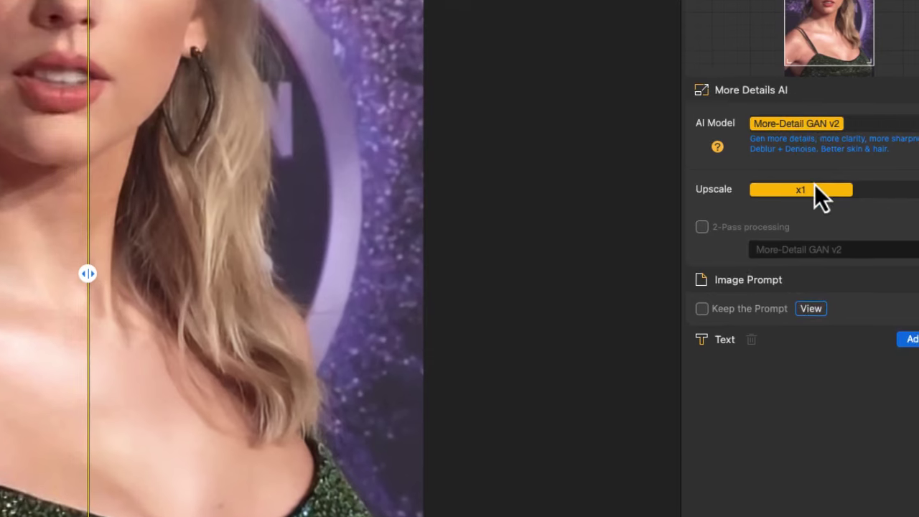
# Step: Set the upscale target to 4K, giving a 2879 × 4096 output
pyautogui.click(817, 185)
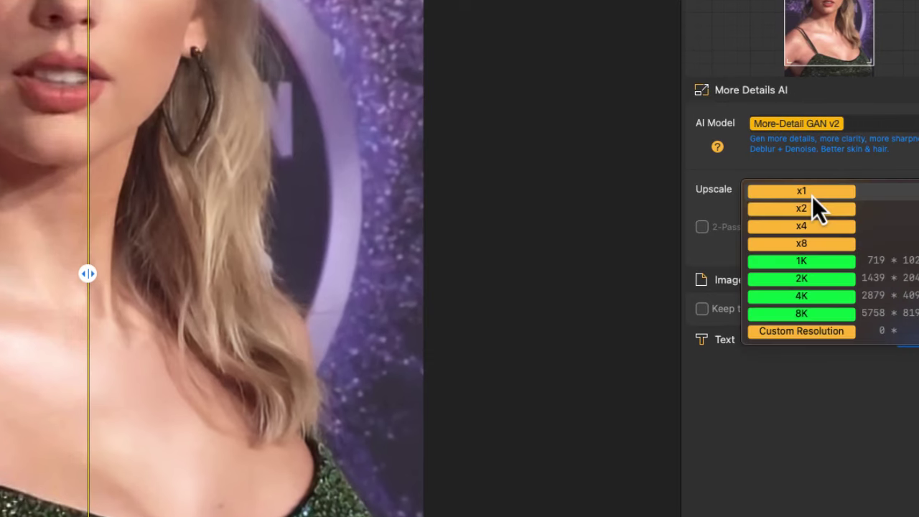
pyautogui.click(824, 297)
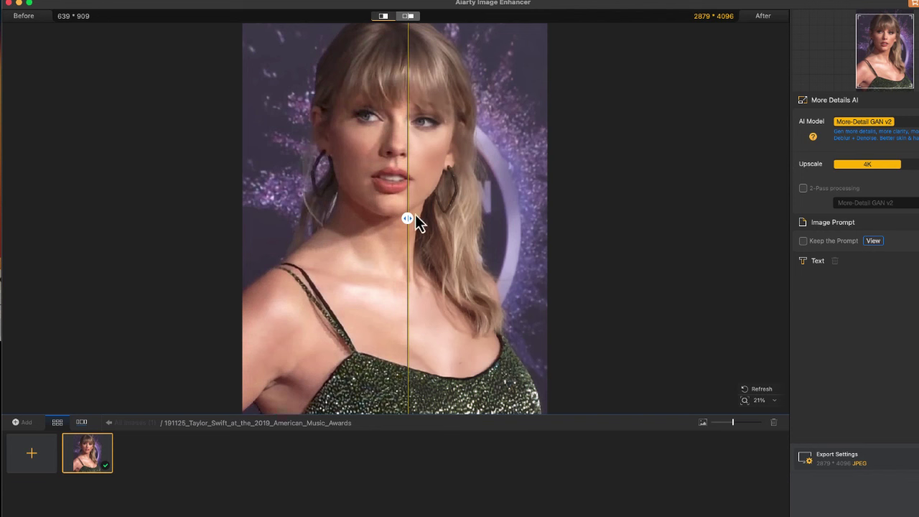
pyautogui.moveTo(408, 218); pyautogui.dragTo(557, 224)
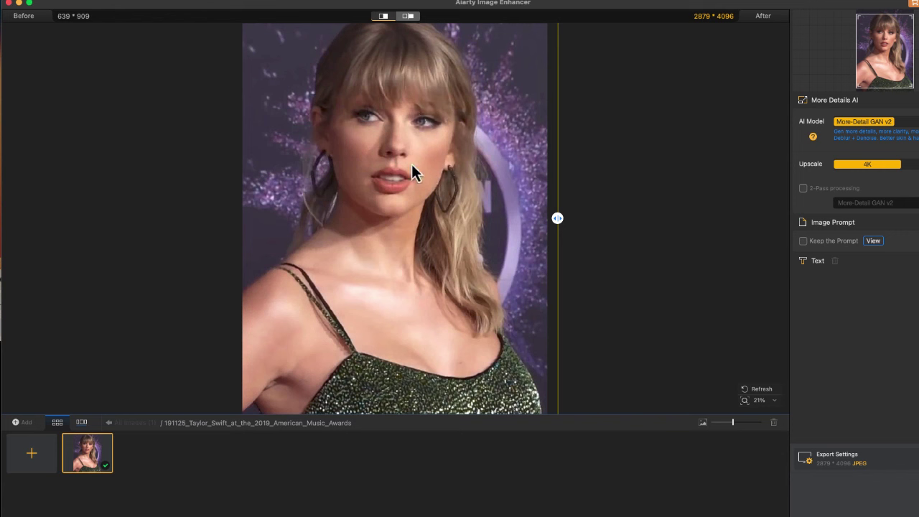
pyautogui.moveTo(556, 217); pyautogui.dragTo(244, 199)
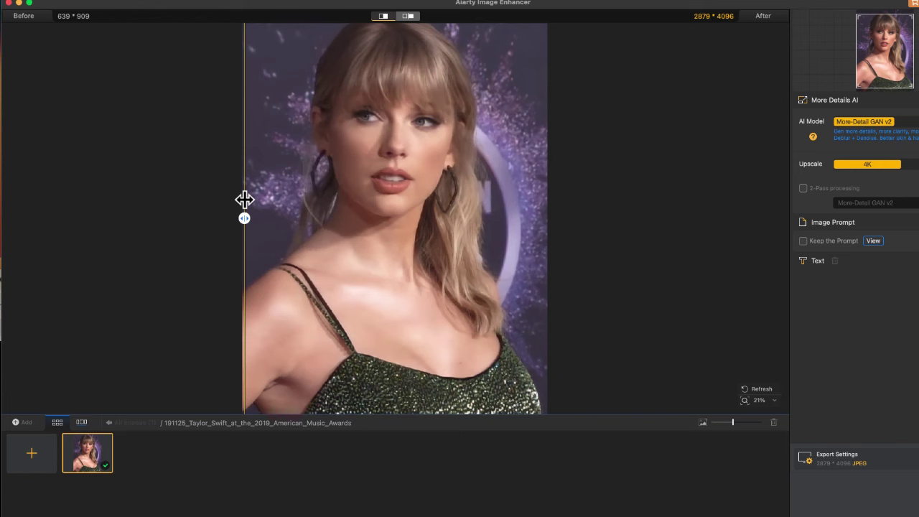
pyautogui.scroll(3, 316, 221)
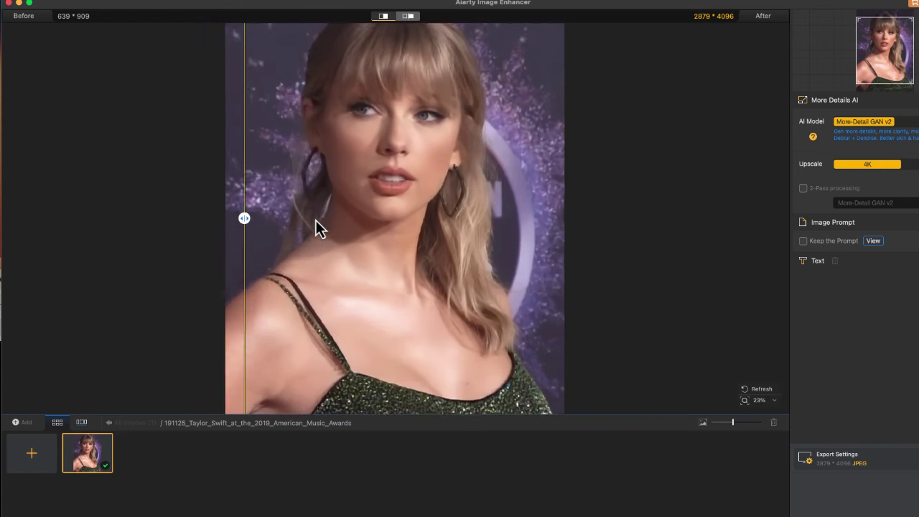
pyautogui.scroll(3, 316, 221)
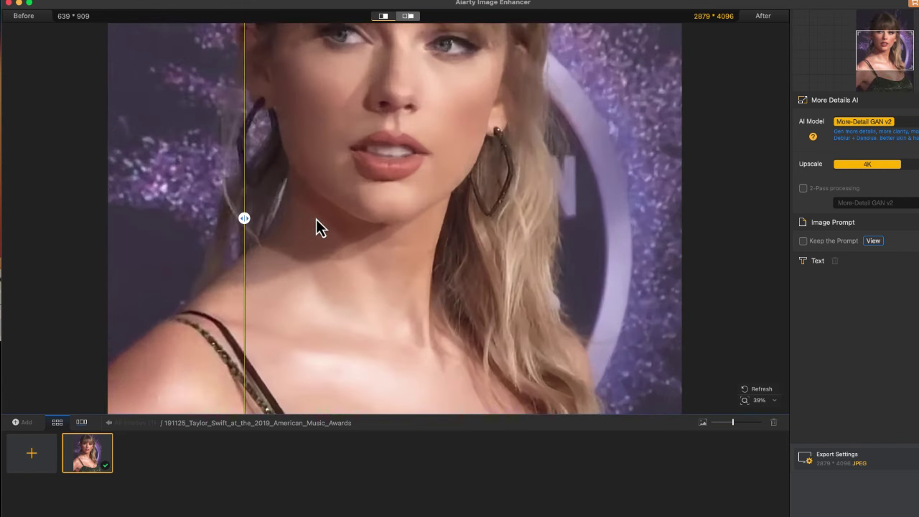
pyautogui.moveTo(244, 218); pyautogui.dragTo(580, 264)
pyautogui.scroll(3, 581, 266)
pyautogui.scroll(3, 578, 266)
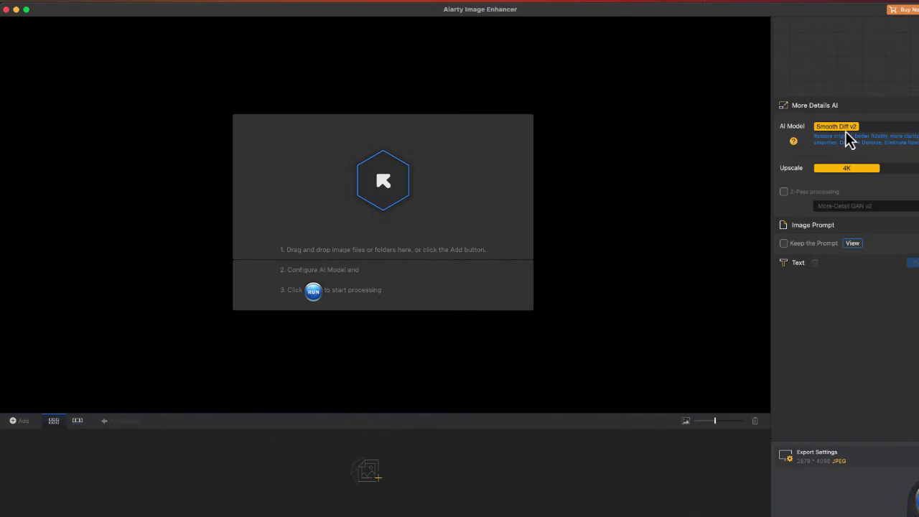
# Step: Keep Smooth Diff v2, set the upscale target to 8K, and enlarge the Bengal tiger photo
pyautogui.click(846, 131)
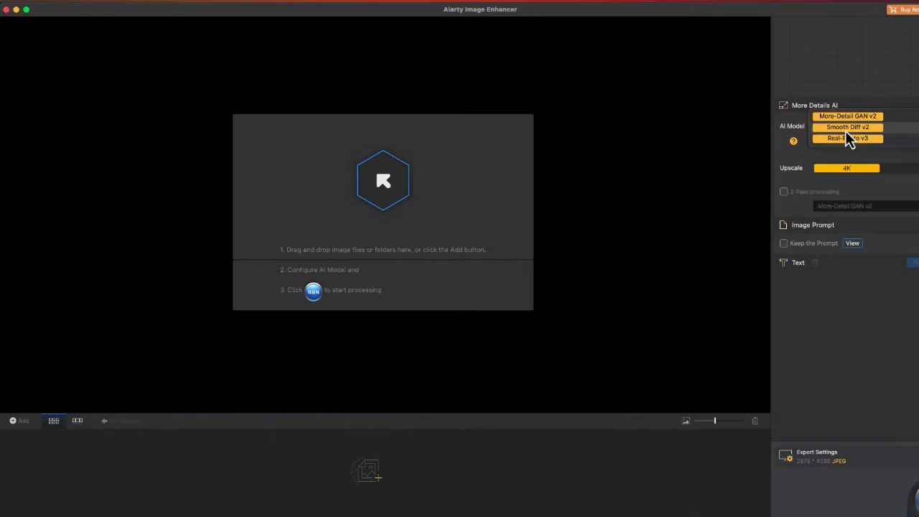
pyautogui.click(845, 131)
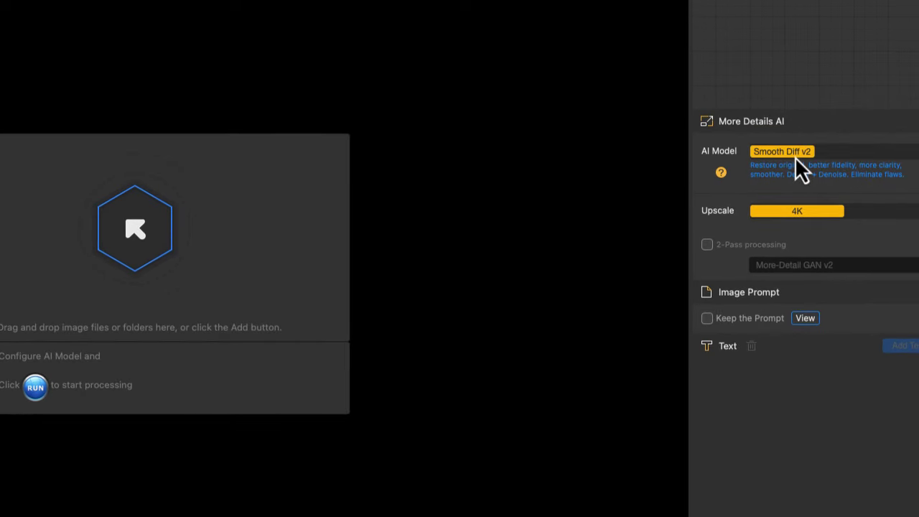
pyautogui.click(797, 211)
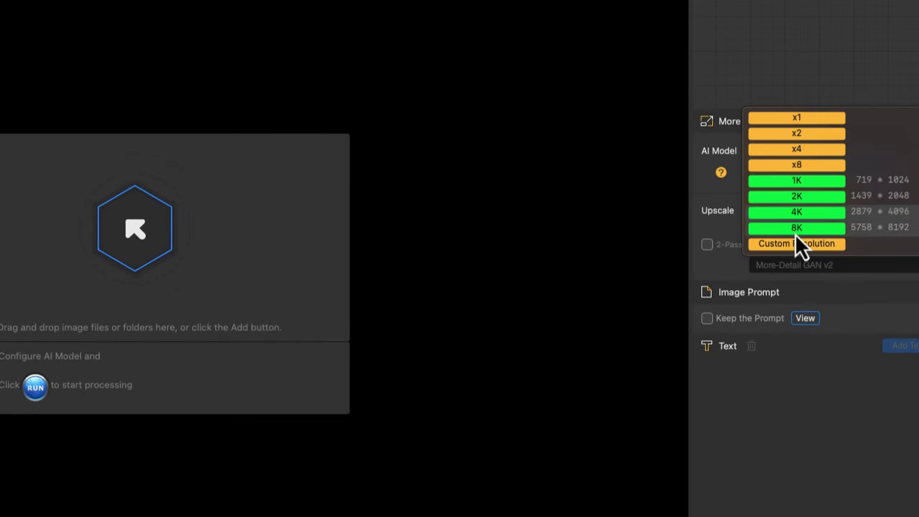
pyautogui.click(795, 230)
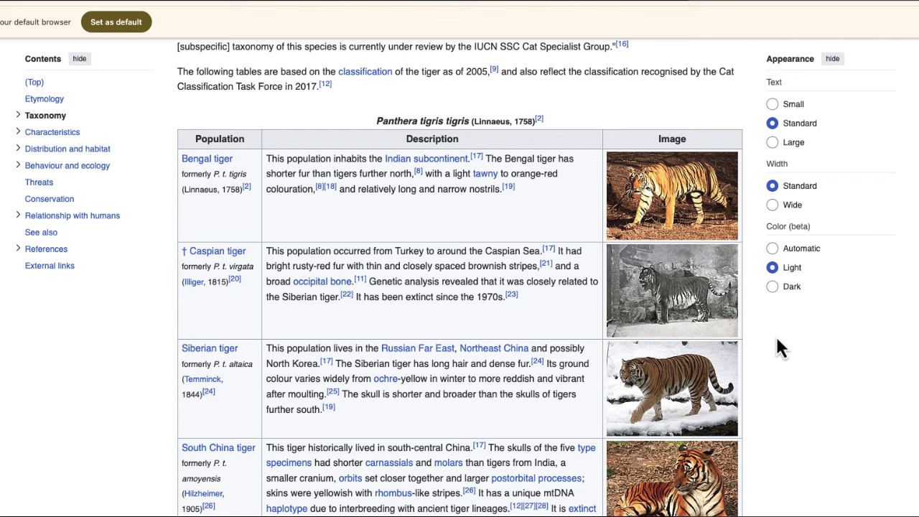
pyautogui.click(683, 225)
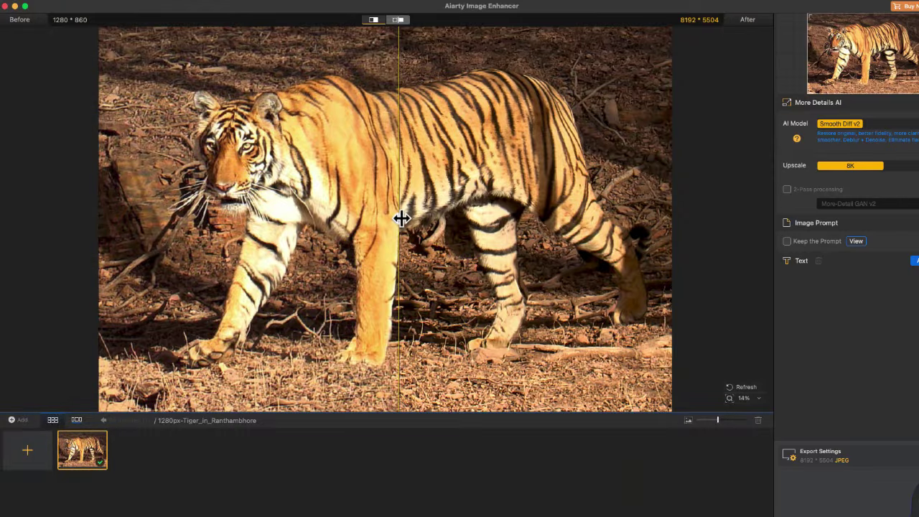
# Step: Drag the divider and zoom to compare the original and 8192 × 5504 enhanced tiger
pyautogui.moveTo(401, 219); pyautogui.dragTo(641, 219)
pyautogui.moveTo(666, 230); pyautogui.dragTo(97, 251)
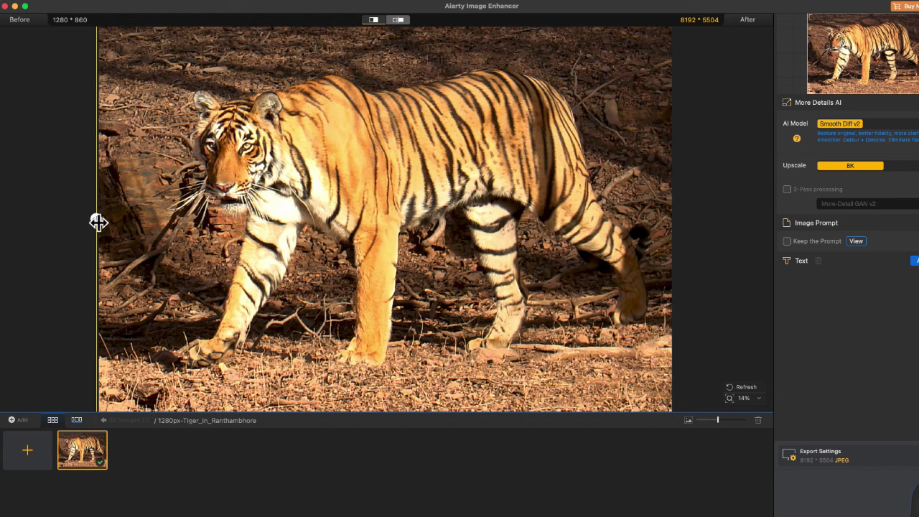
pyautogui.moveTo(98, 221); pyautogui.dragTo(142, 275)
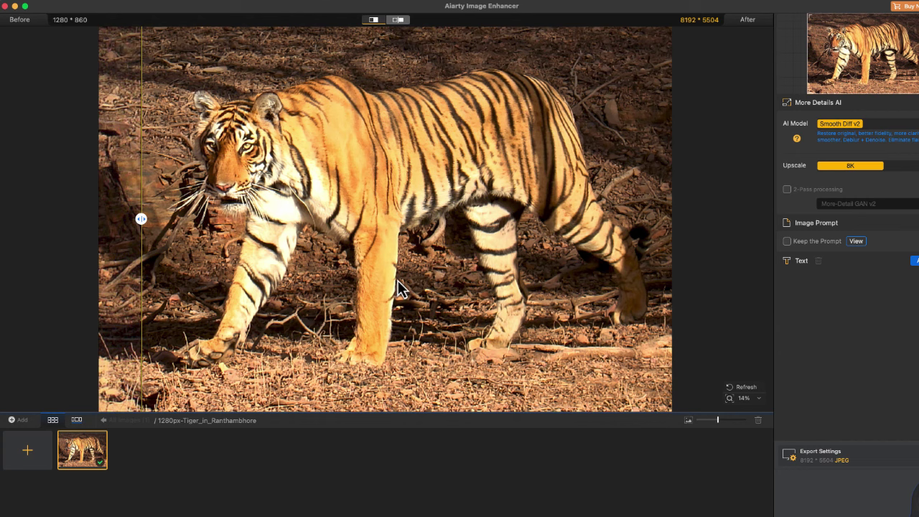
pyautogui.scroll(3, 357, 290)
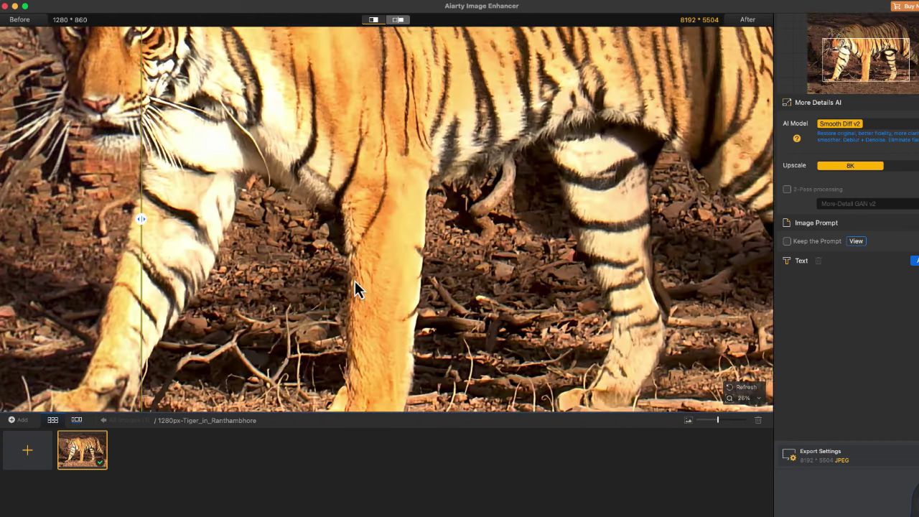
pyautogui.scroll(2, 357, 290)
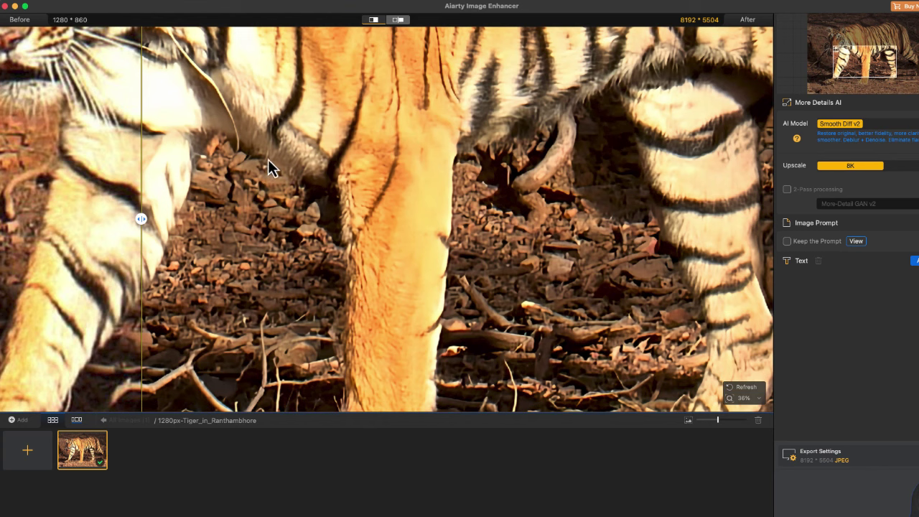
pyautogui.doubleClick(216, 229)
pyautogui.moveTo(138, 221); pyautogui.dragTo(595, 296)
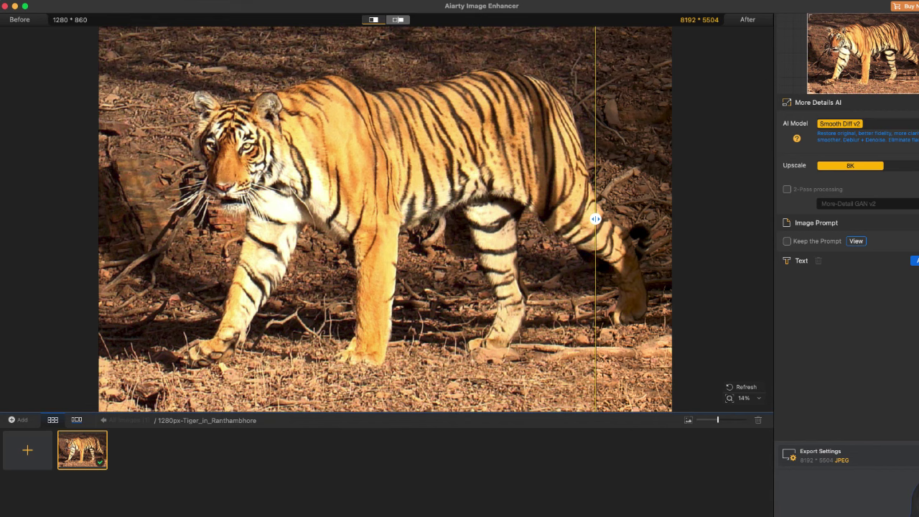
# Step: Run the export past the trial notice and view the 8192 × 5504 tiger JPEG
pyautogui.click(913, 497)
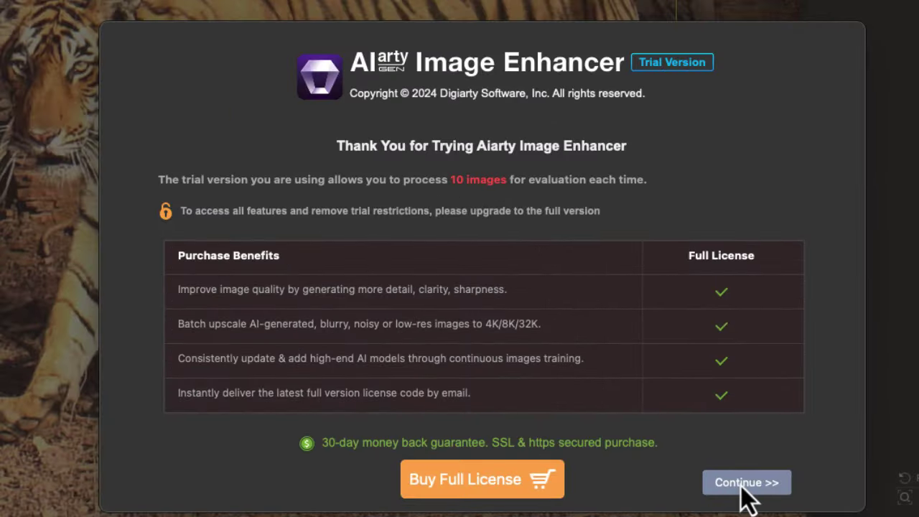
pyautogui.click(744, 484)
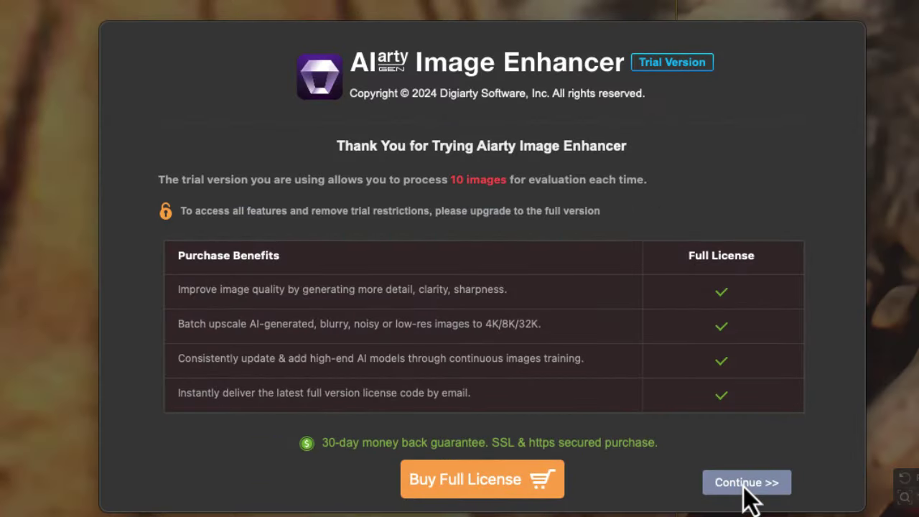
pyautogui.click(744, 483)
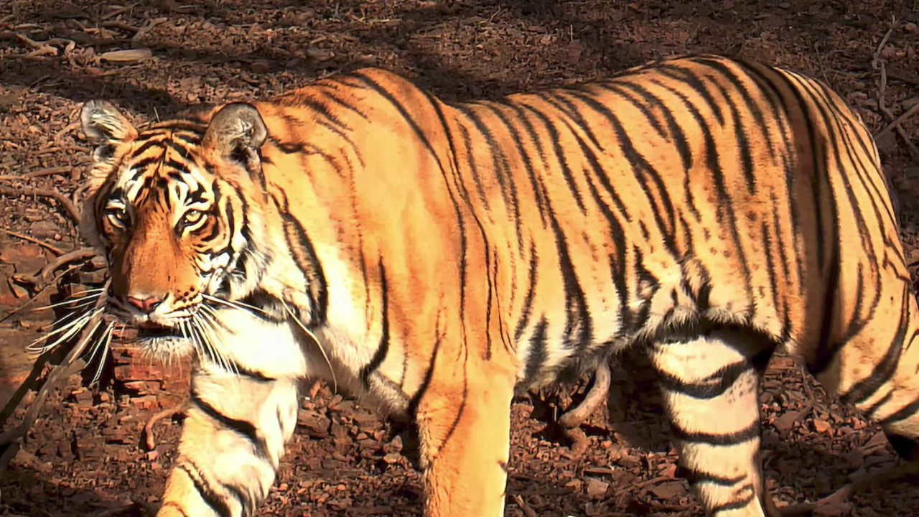